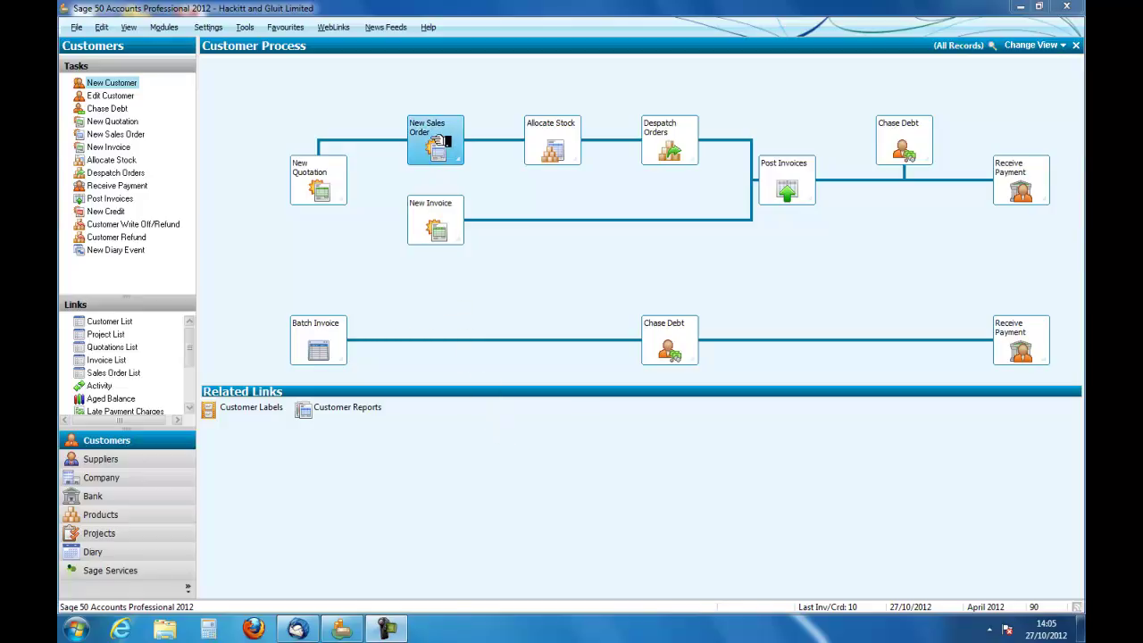
Step: Start a new product sales order for the customer listed between Haverton Exports and Karter Limited
{"action": "left_click", "coordinate": [437, 141]}
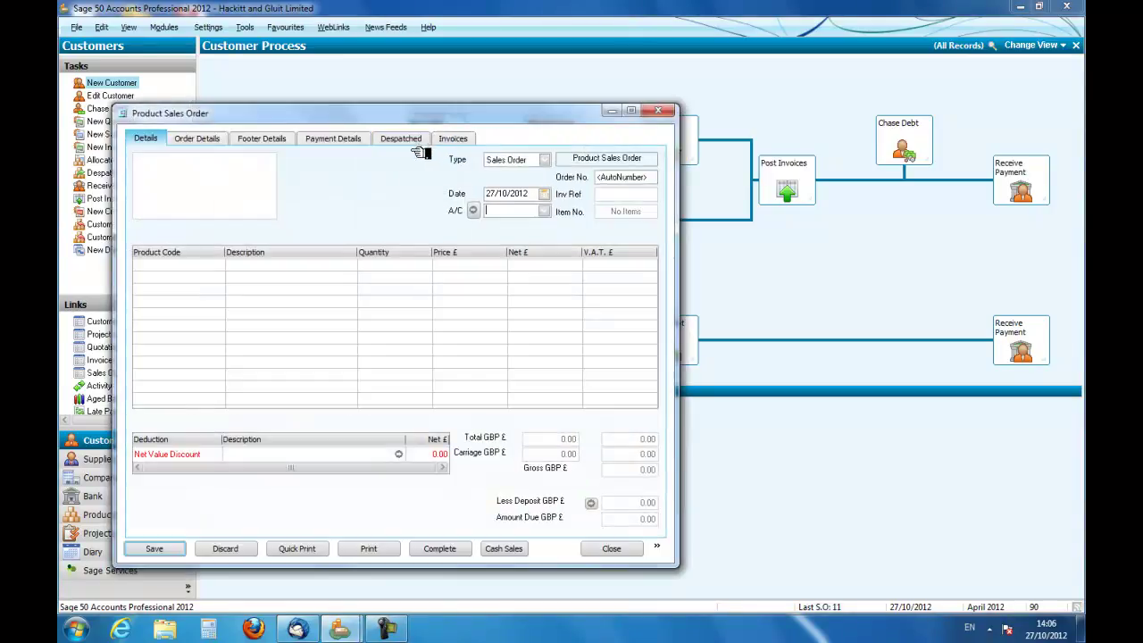
{"action": "left_click", "coordinate": [545, 211]}
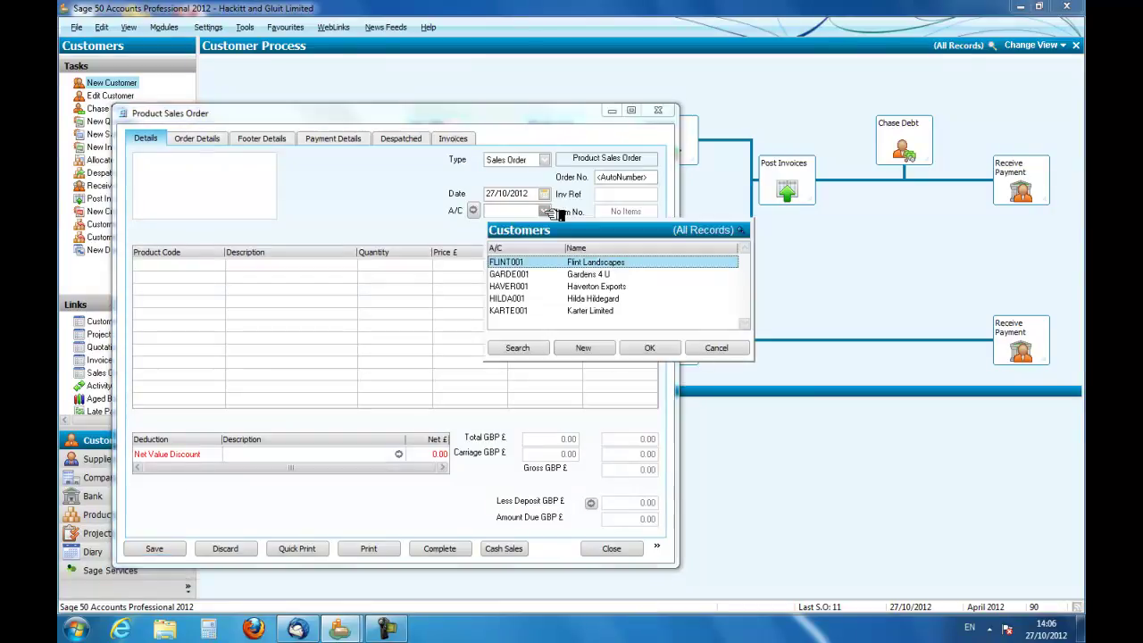
{"action": "left_click", "coordinate": [511, 300]}
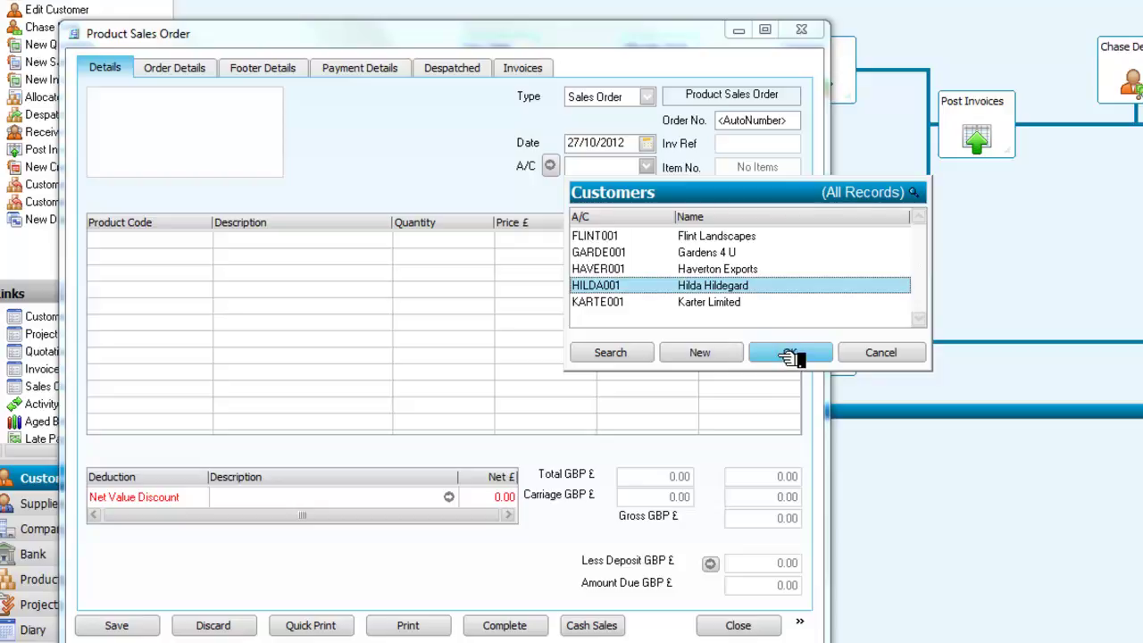
{"action": "left_click", "coordinate": [789, 354]}
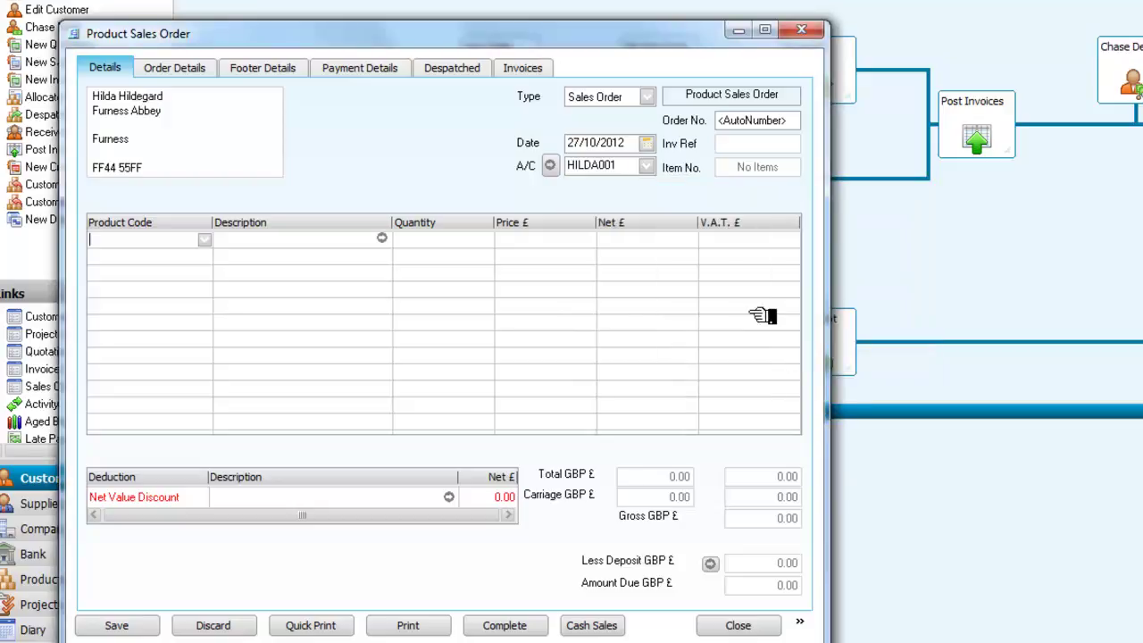
Step: Add product FENCE8X4 as the first order line with a quantity of 10
{"action": "left_click", "coordinate": [205, 239]}
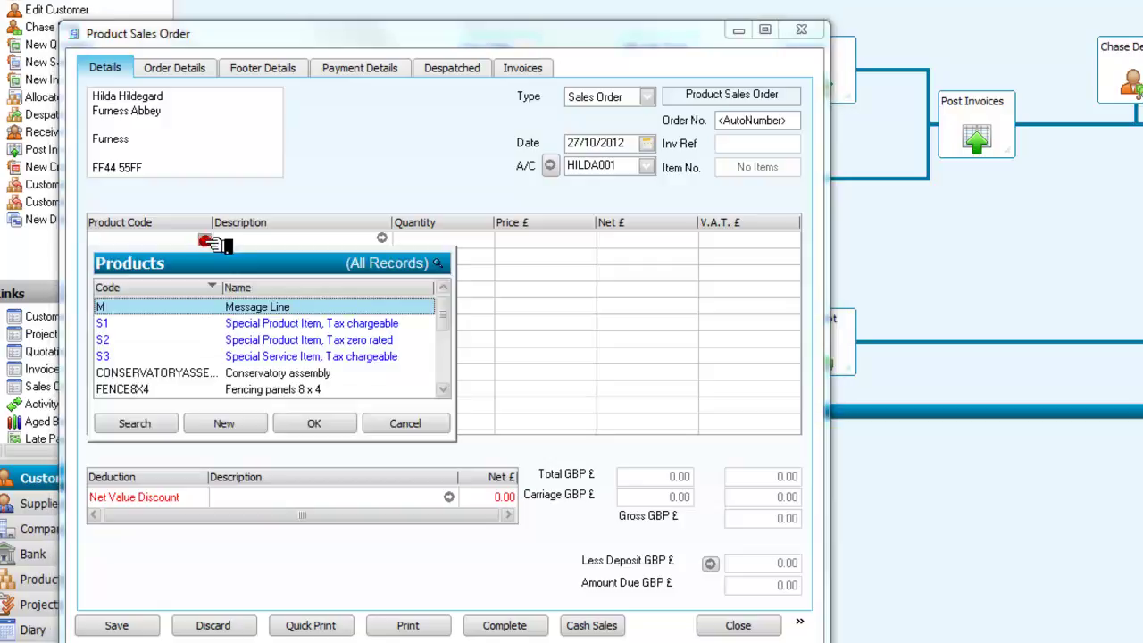
{"action": "left_click", "coordinate": [287, 393]}
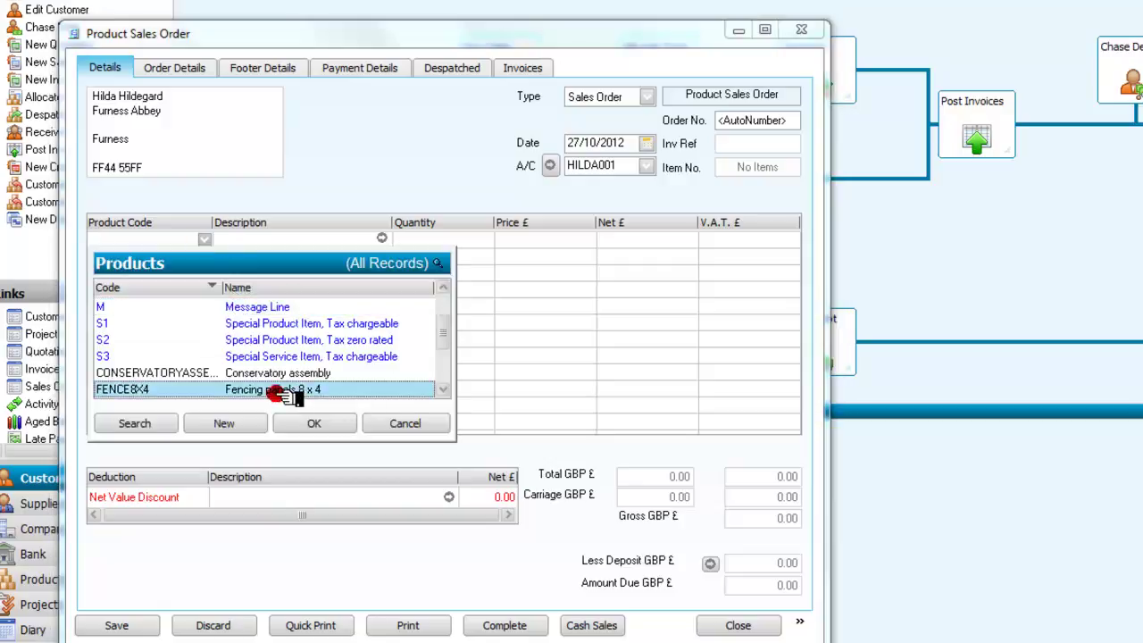
{"action": "left_click", "coordinate": [314, 425]}
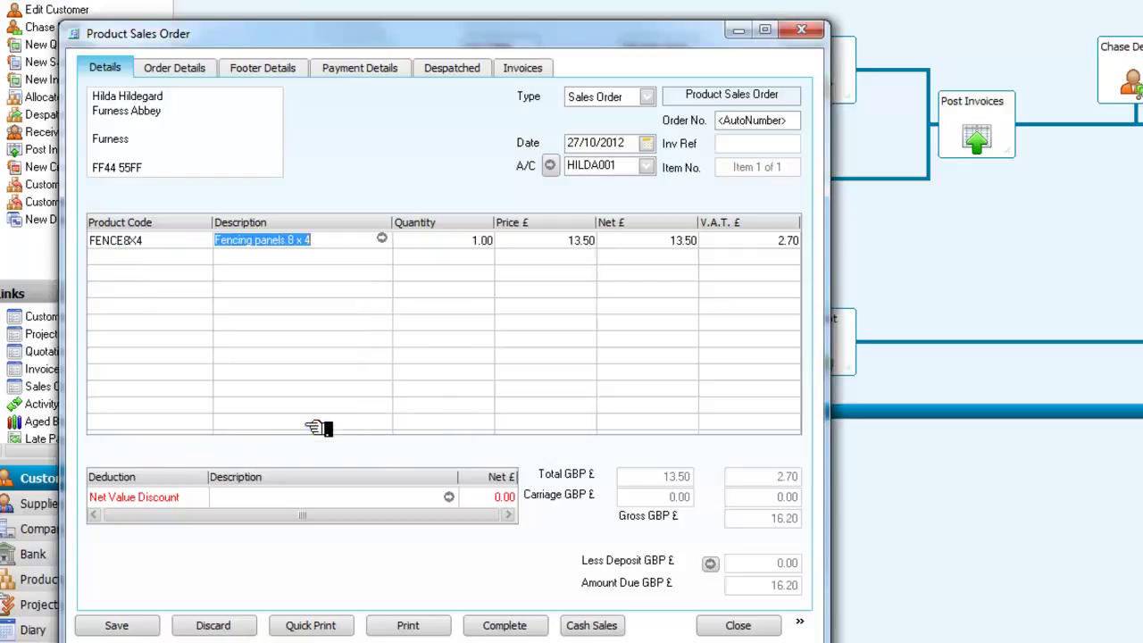
{"action": "key", "text": "Tab"}
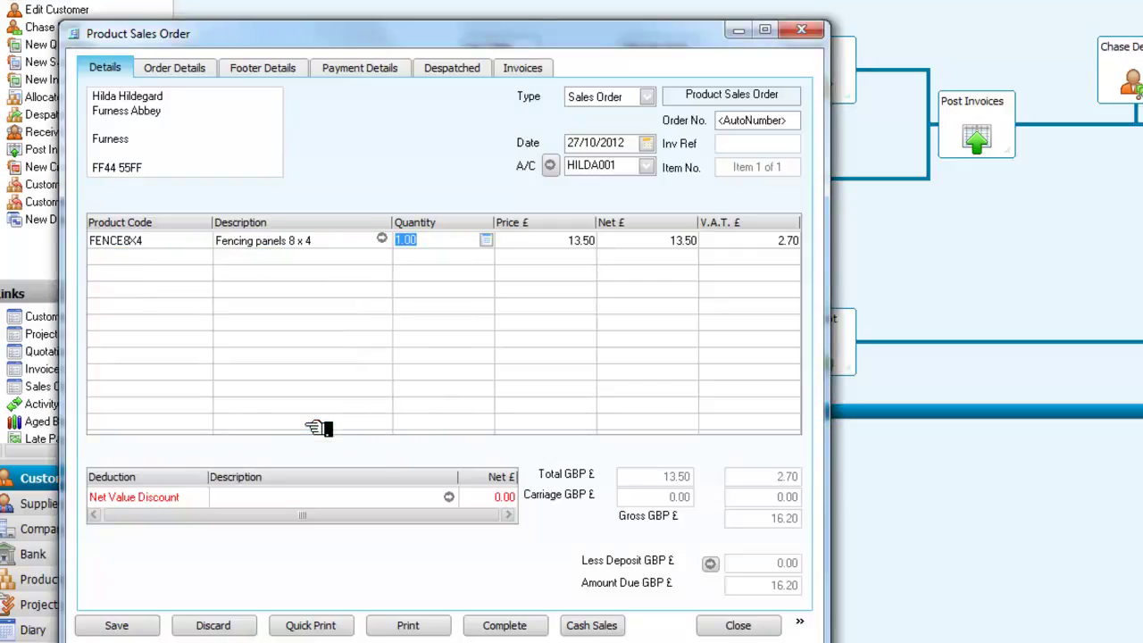
{"action": "type", "text": "10"}
{"action": "key", "text": "Tab"}
{"action": "key", "text": "Tab"}
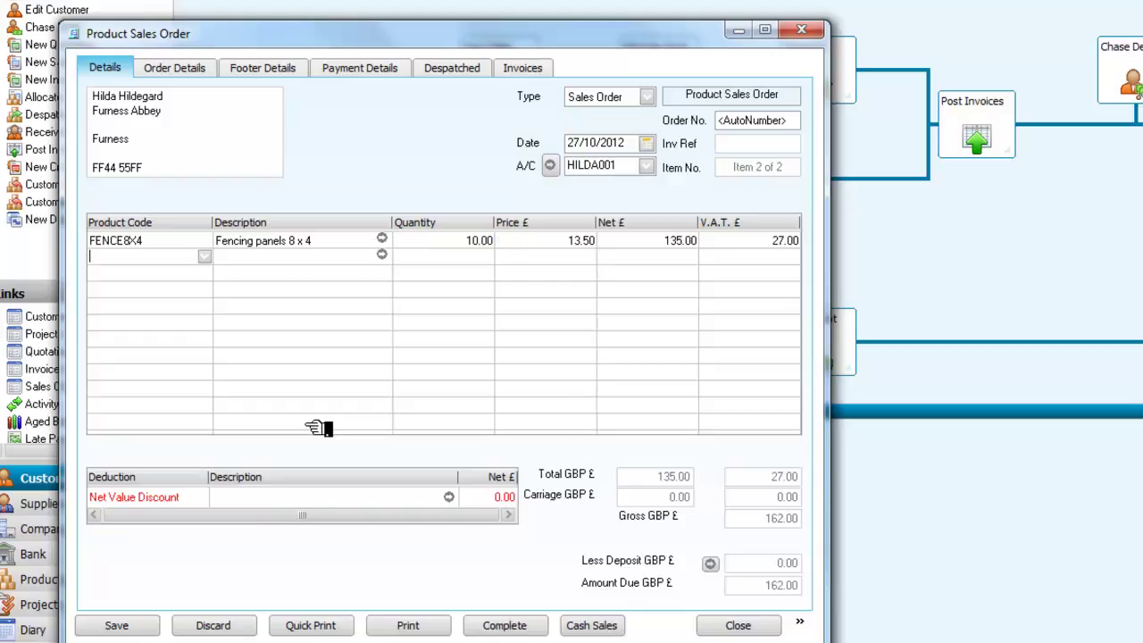
Step: Add product FENCE8X6 as the second line of the sales order
{"action": "left_click", "coordinate": [205, 257]}
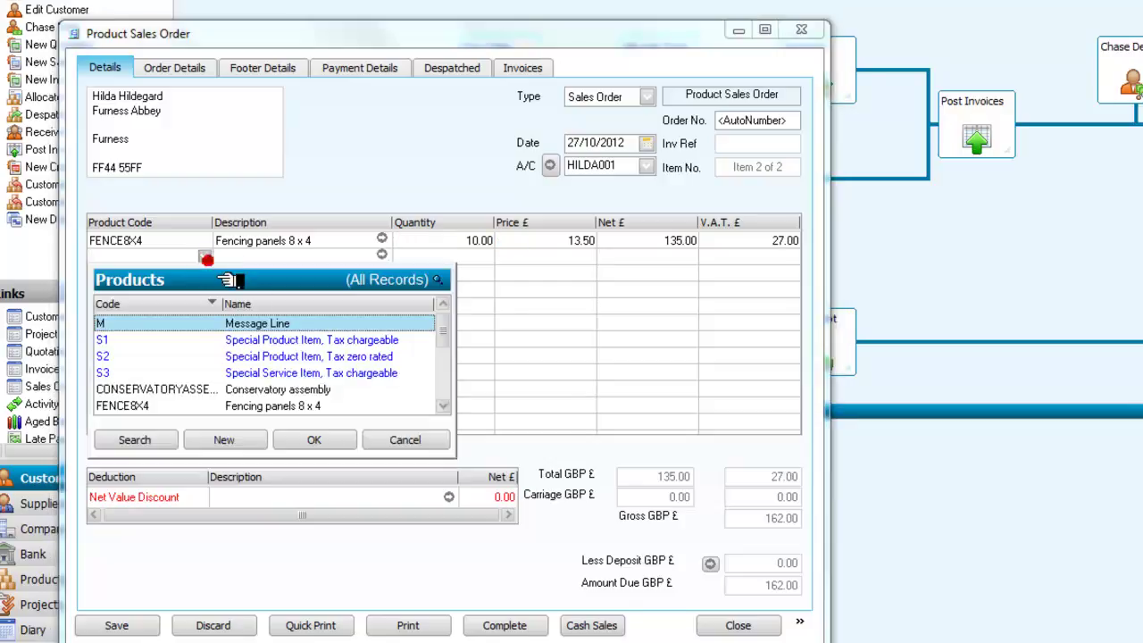
{"action": "left_click", "coordinate": [442, 406]}
{"action": "left_click", "coordinate": [443, 406]}
{"action": "left_click", "coordinate": [442, 406]}
{"action": "left_click", "coordinate": [442, 406]}
{"action": "left_click", "coordinate": [442, 406]}
{"action": "left_click", "coordinate": [442, 406]}
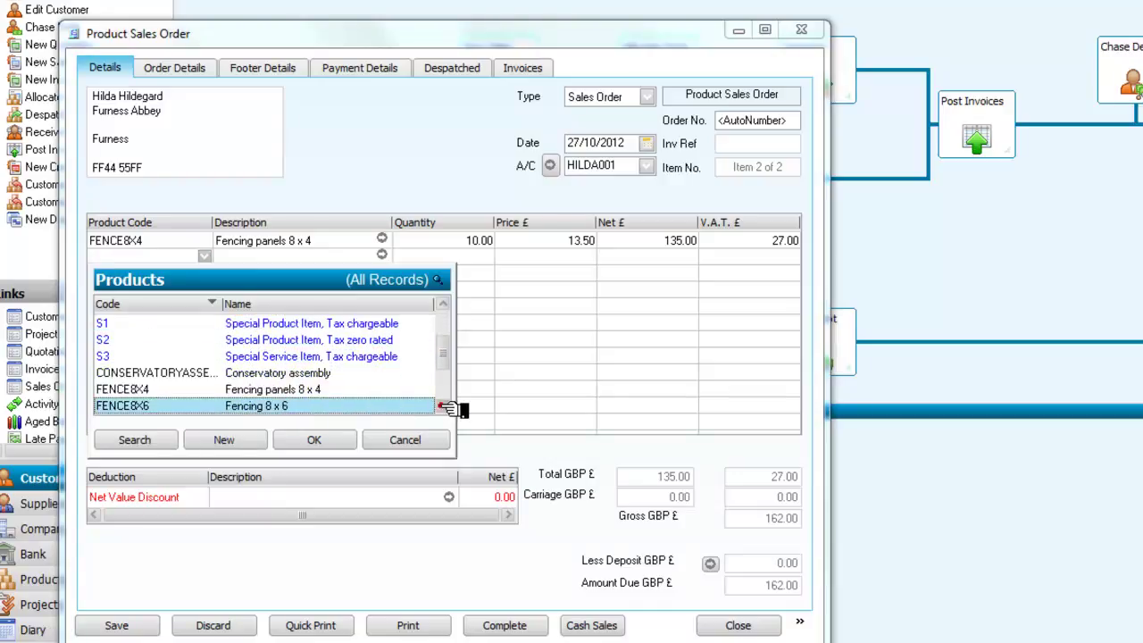
{"action": "left_click", "coordinate": [442, 406]}
{"action": "left_click", "coordinate": [442, 406]}
{"action": "left_click", "coordinate": [259, 372]}
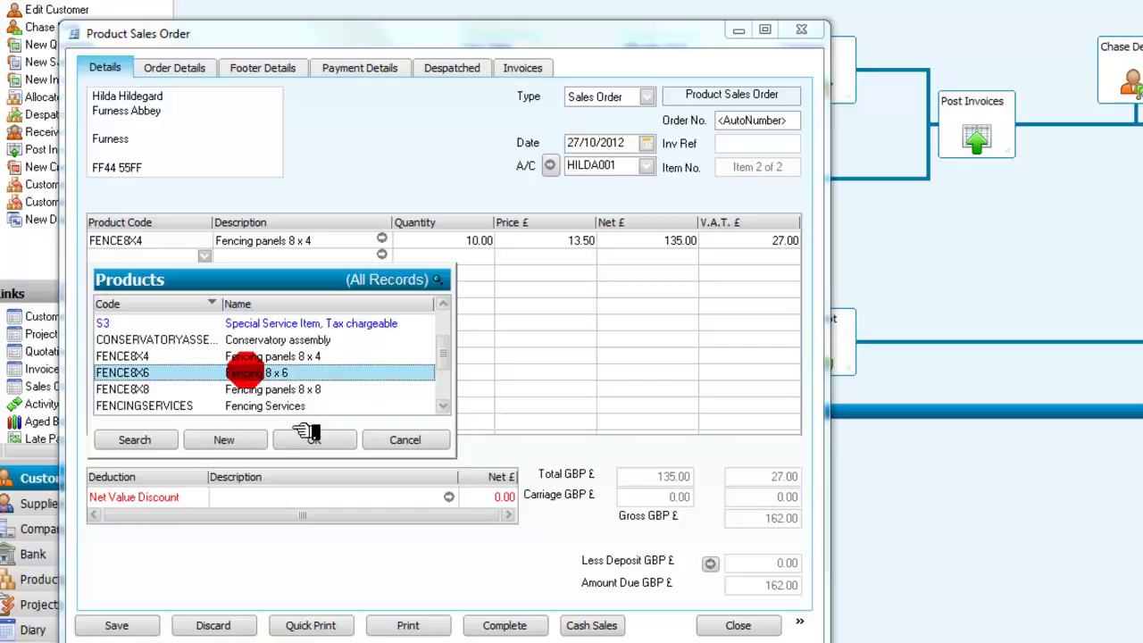
{"action": "left_click", "coordinate": [311, 439]}
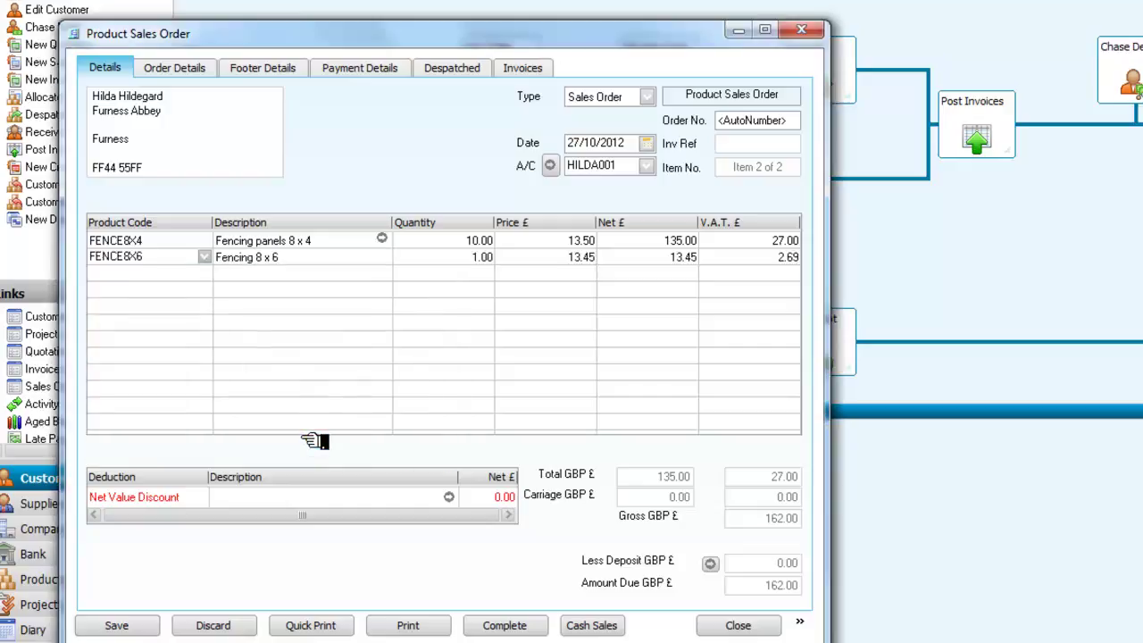
Step: Set the FENCE8X6 line's quantity to 10, then save the sales order and close the order form
{"action": "key", "text": "Tab"}
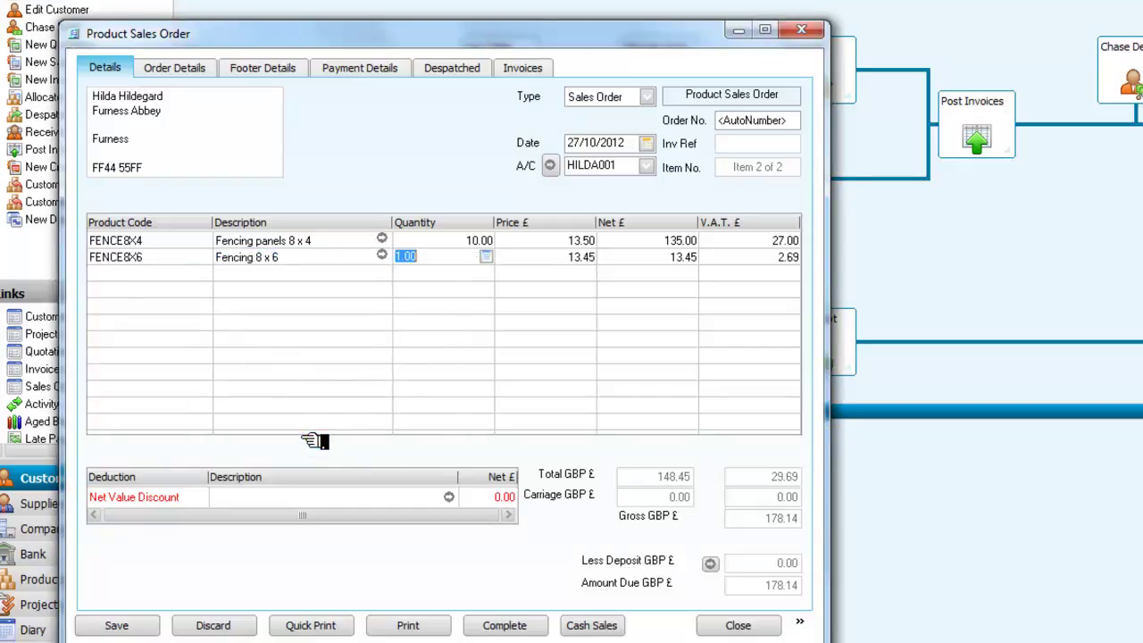
{"action": "type", "text": "1"}
{"action": "key", "text": "Tab"}
{"action": "key", "text": "Tab"}
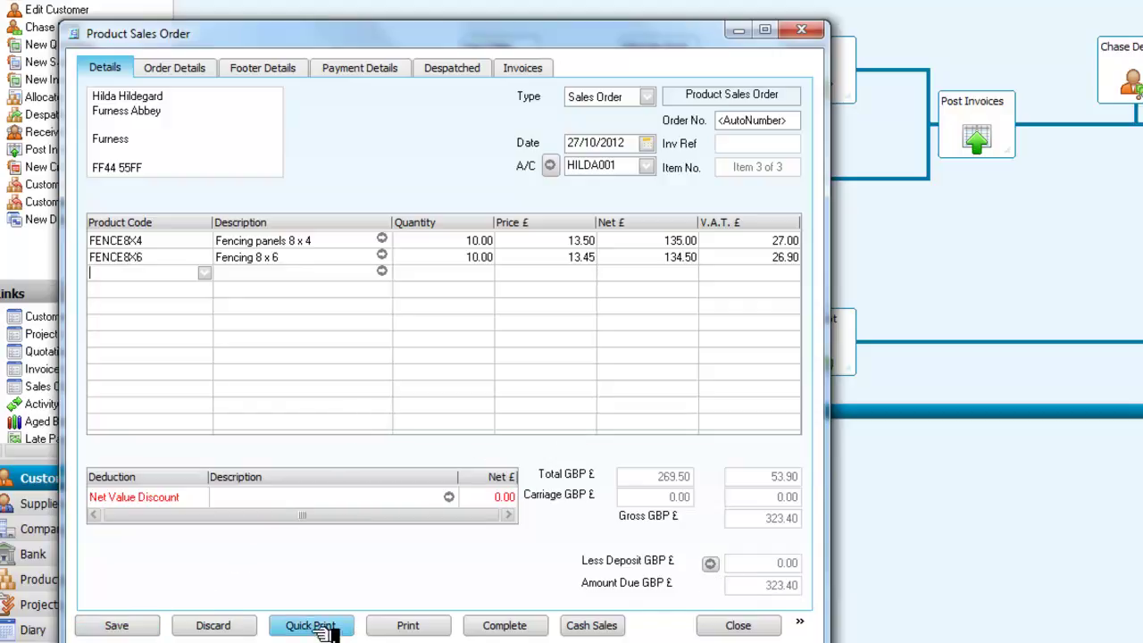
{"action": "left_click", "coordinate": [153, 626]}
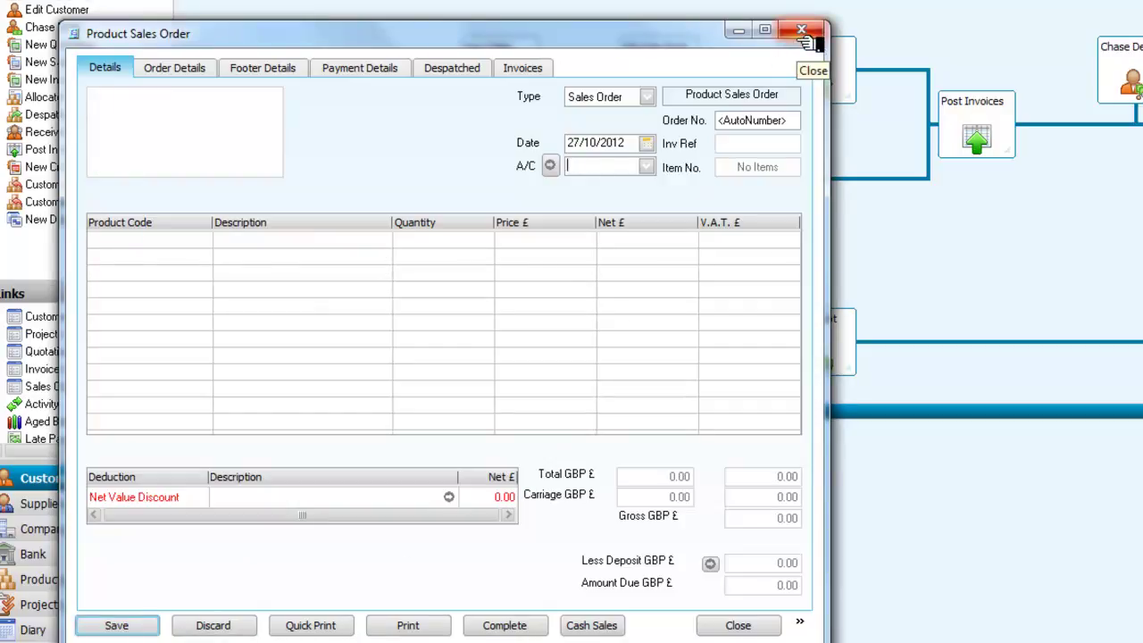
{"action": "left_click", "coordinate": [742, 625]}
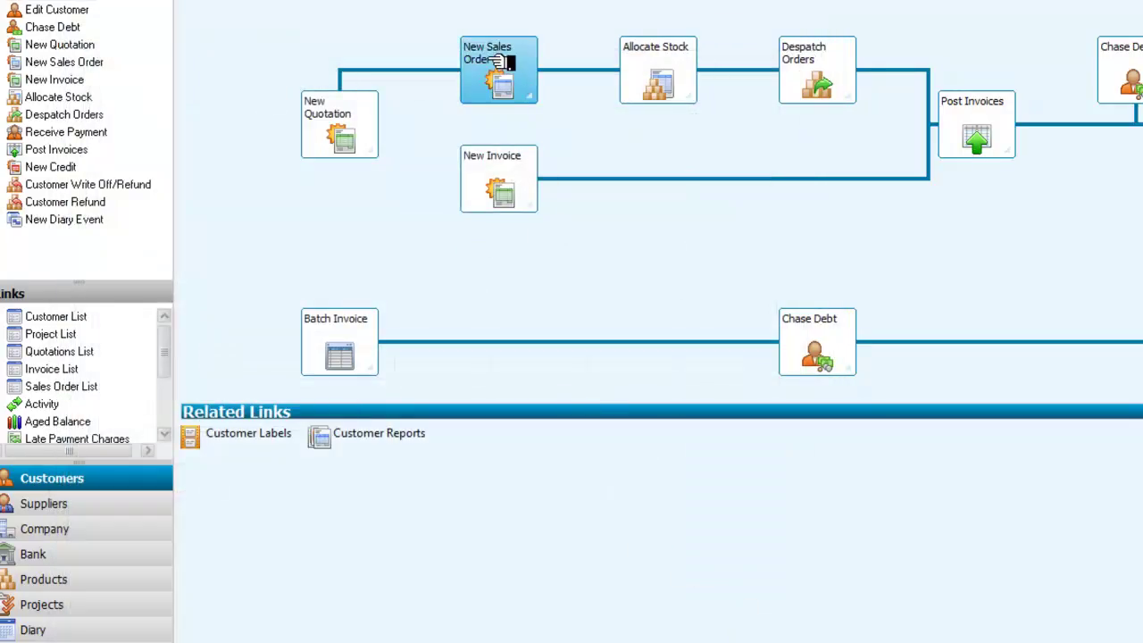
Step: Allocate all stock to the newly saved sales order
{"action": "left_click", "coordinate": [654, 78]}
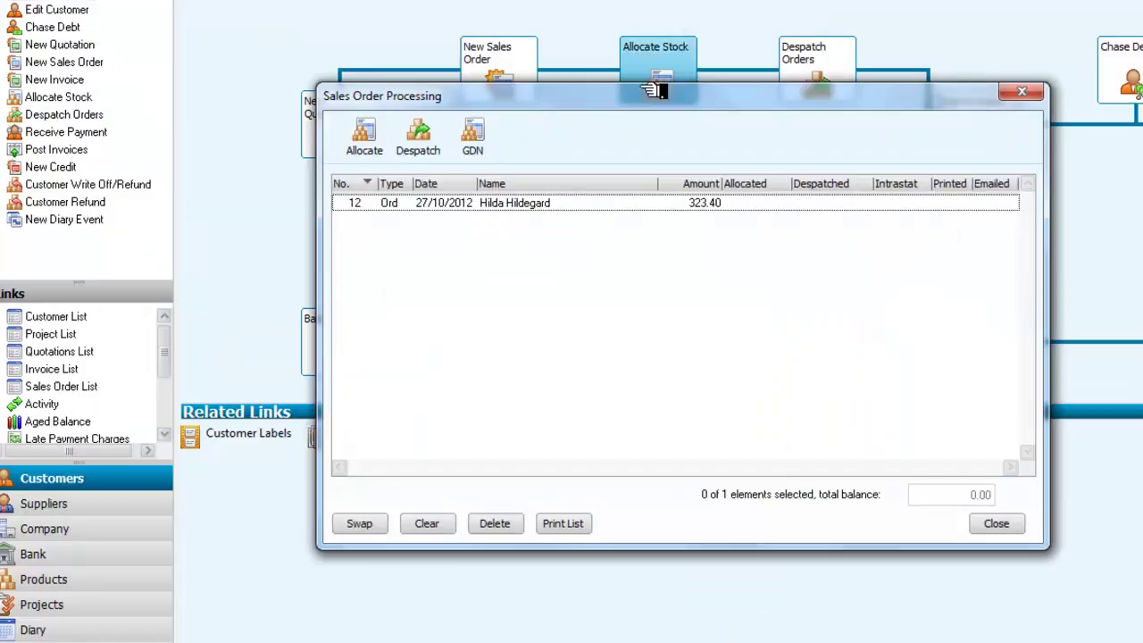
{"action": "left_click", "coordinate": [523, 208]}
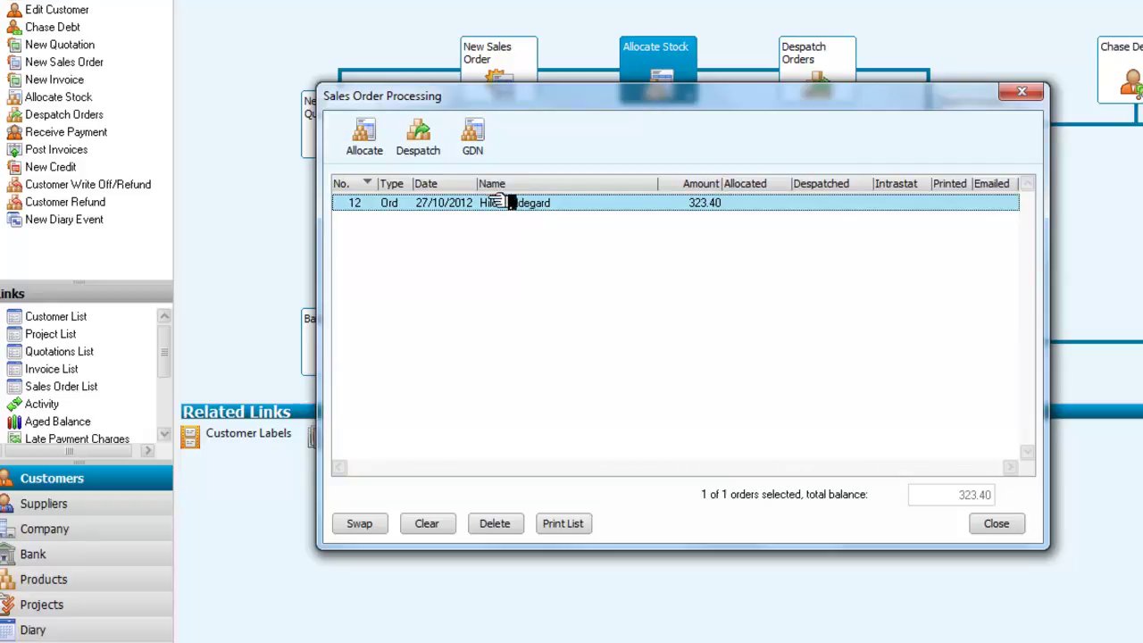
{"action": "left_click", "coordinate": [368, 136]}
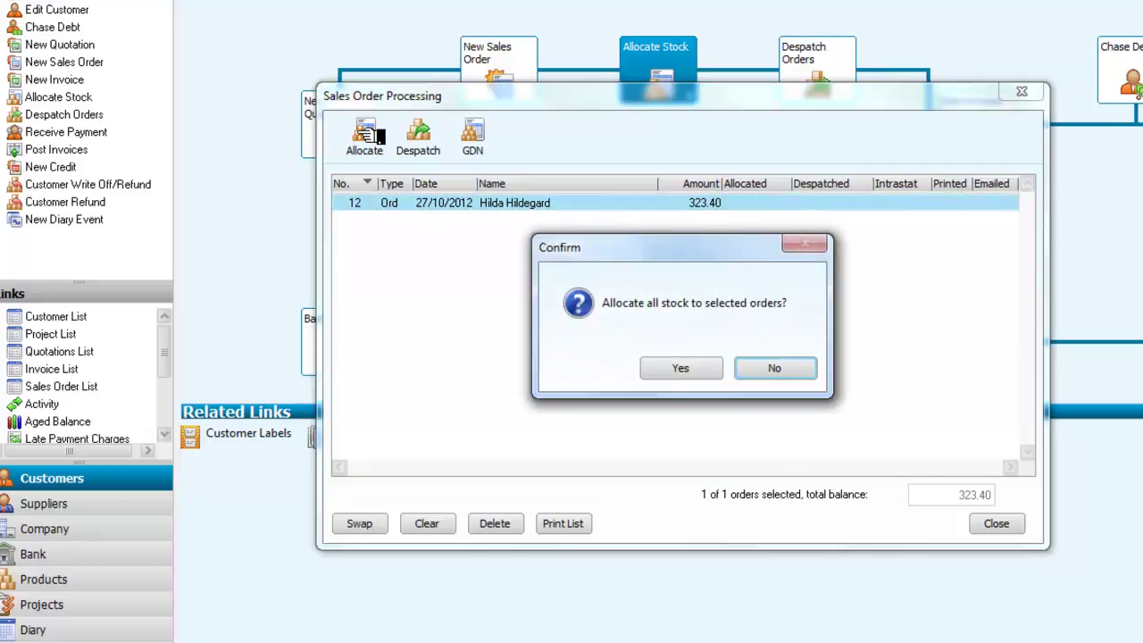
{"action": "left_click", "coordinate": [683, 371]}
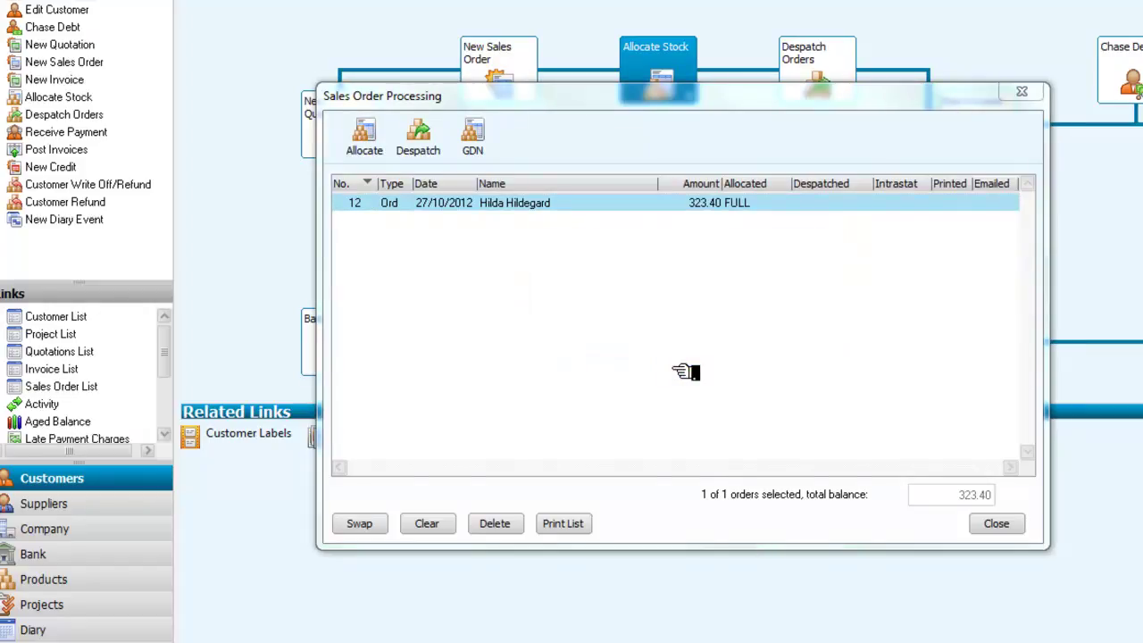
Step: Despatch the order with invoice details and stock update, choosing Print Later for the delivery note, and close order processing
{"action": "left_click", "coordinate": [433, 139]}
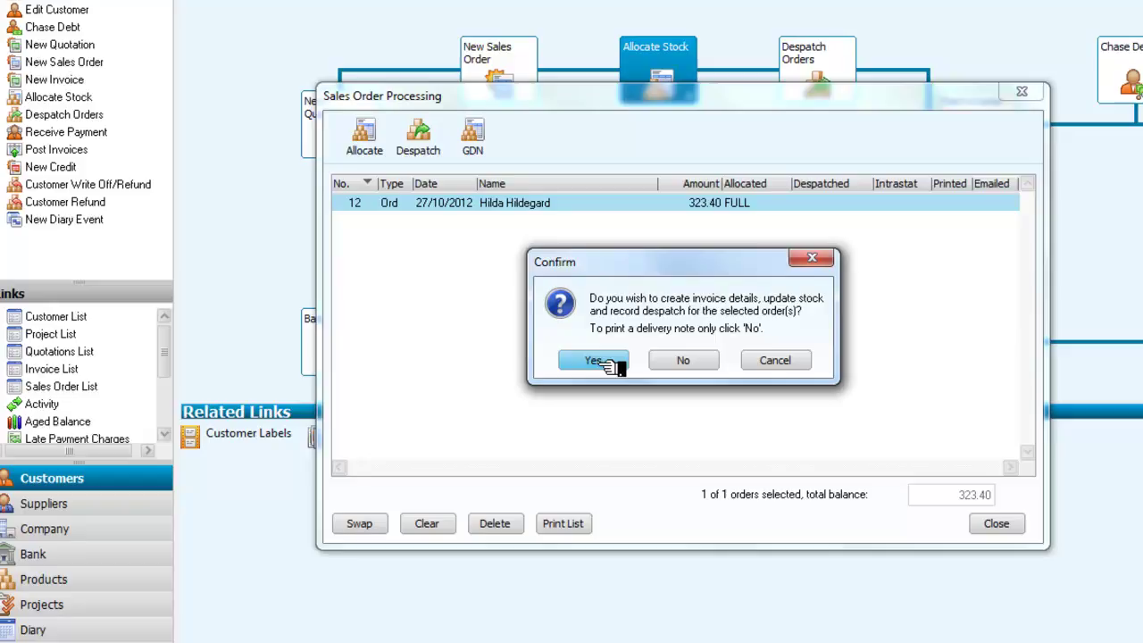
{"action": "left_click", "coordinate": [610, 363]}
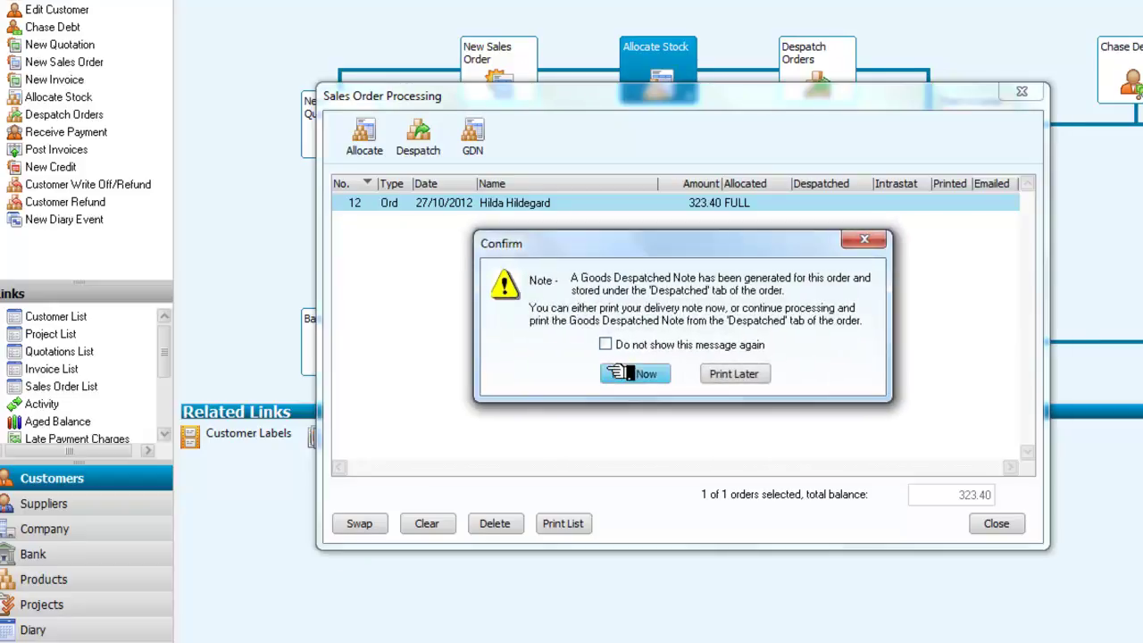
{"action": "left_click", "coordinate": [734, 374]}
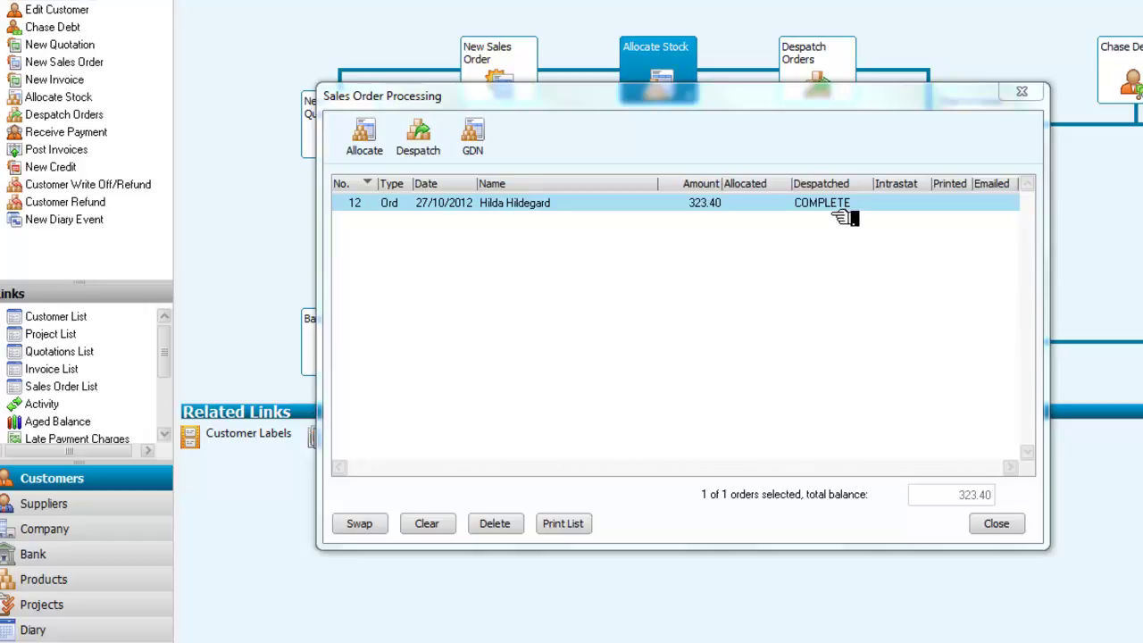
{"action": "left_click", "coordinate": [1000, 527]}
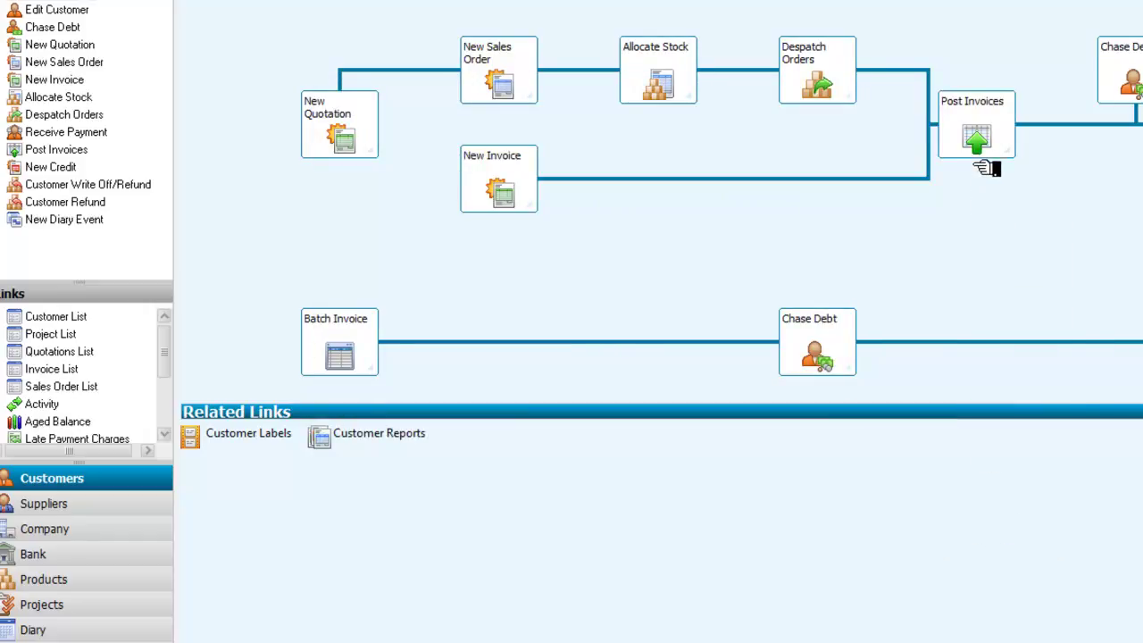
Step: Post the despatched order's invoice to the ledgers with Preview output, and close the Update Ledgers report
{"action": "left_click", "coordinate": [990, 131]}
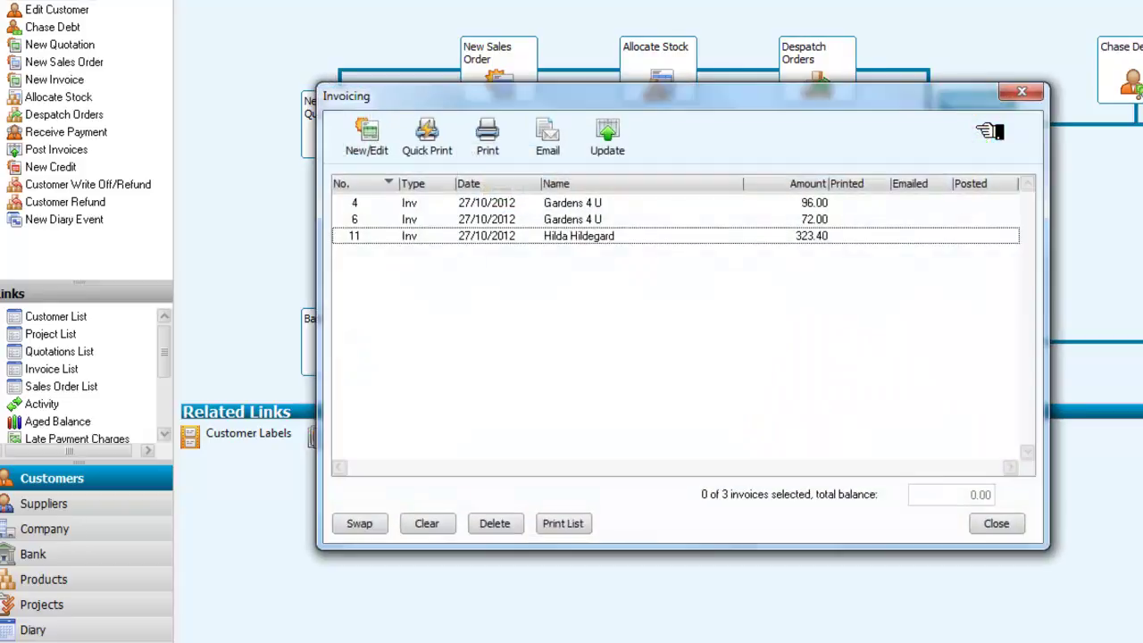
{"action": "left_click_drag", "start_coordinate": [970, 102], "coordinate": [955, 84]}
{"action": "left_click", "coordinate": [598, 220]}
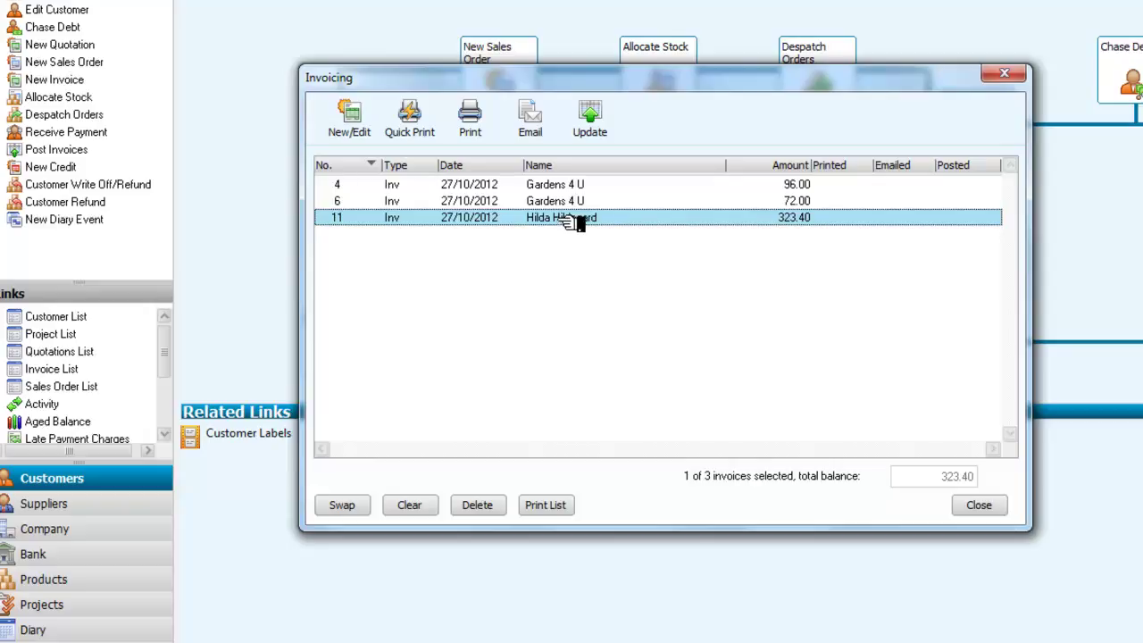
{"action": "left_click", "coordinate": [604, 116]}
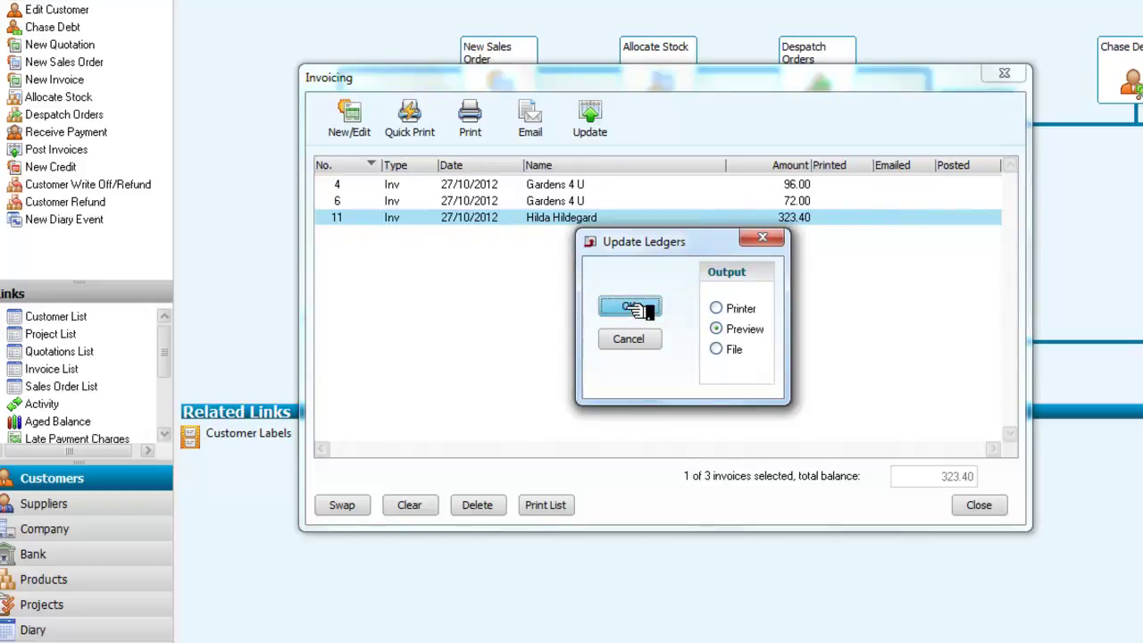
{"action": "left_click", "coordinate": [629, 307]}
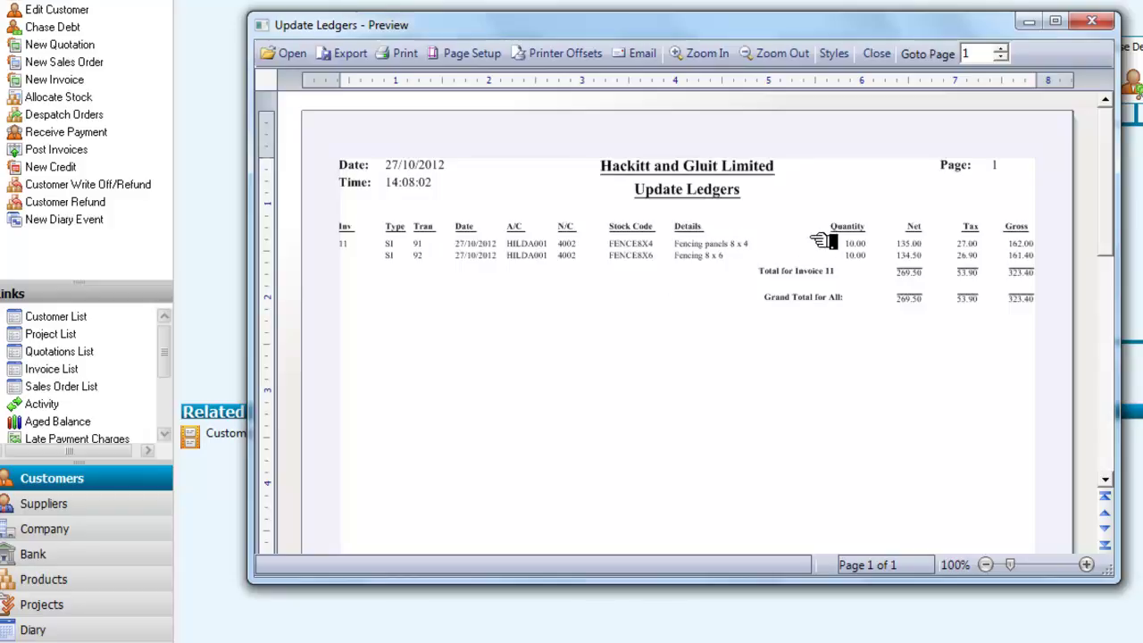
{"action": "left_click", "coordinate": [1091, 21]}
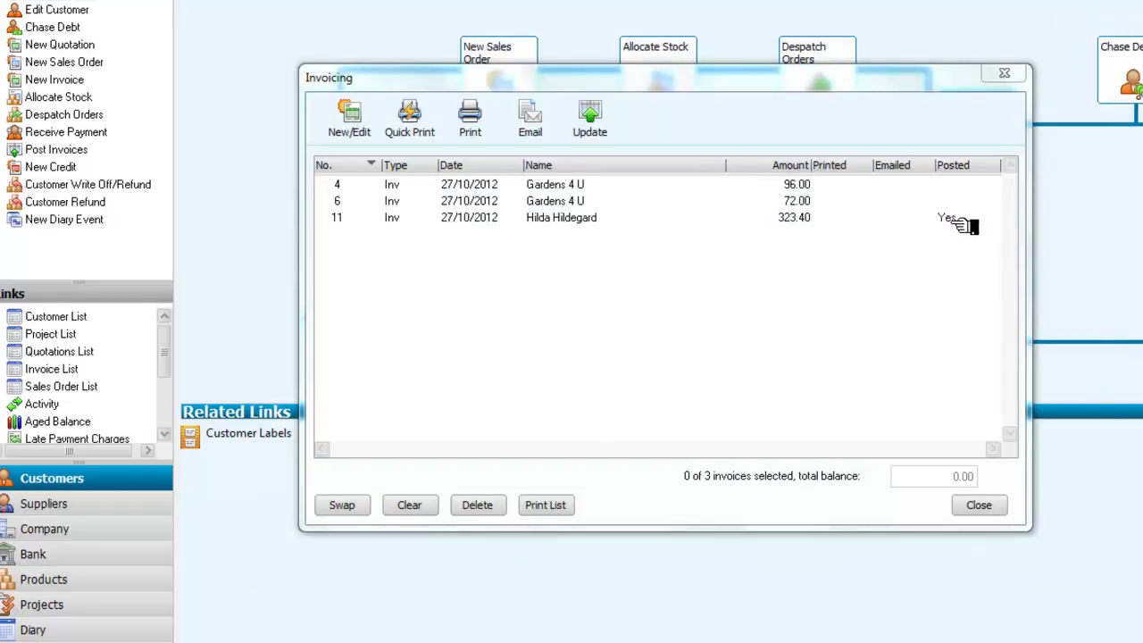
Step: Preview only the posted invoice for printing, using the layout "A4 Inv\Crd Discount - Plain Paper (Print or Email)"
{"action": "left_click", "coordinate": [470, 117]}
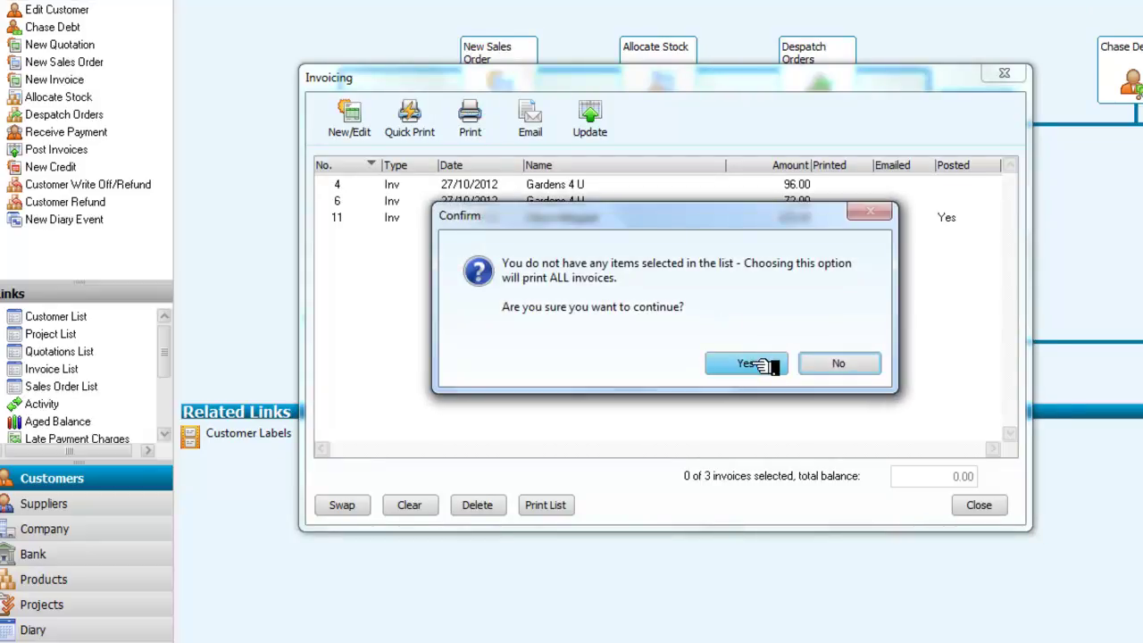
{"action": "left_click", "coordinate": [838, 362]}
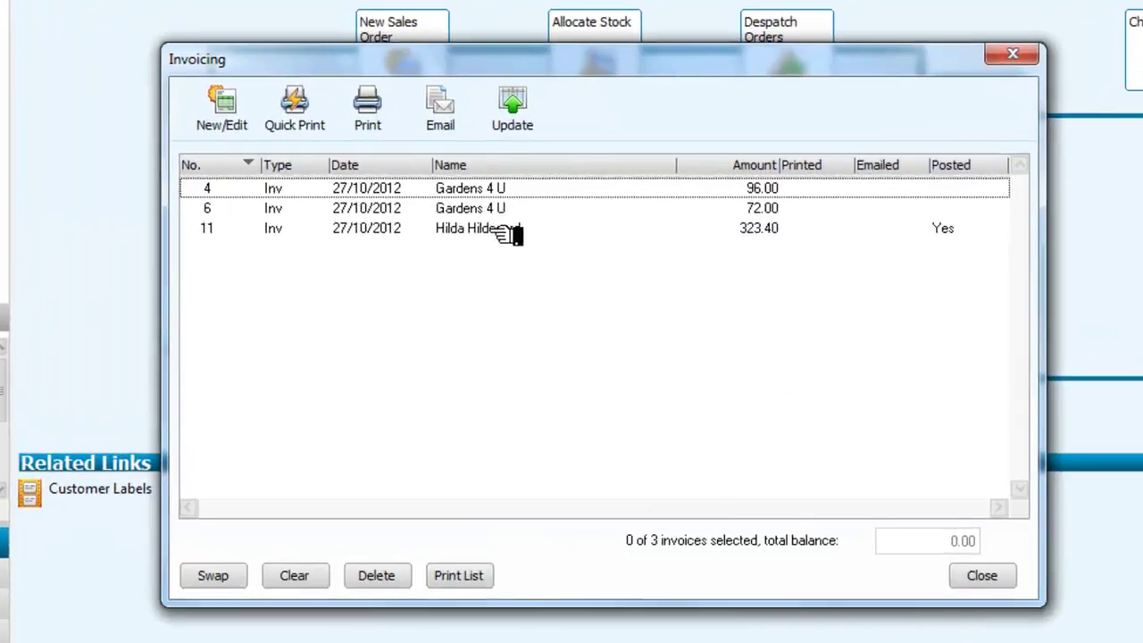
{"action": "left_click", "coordinate": [571, 219]}
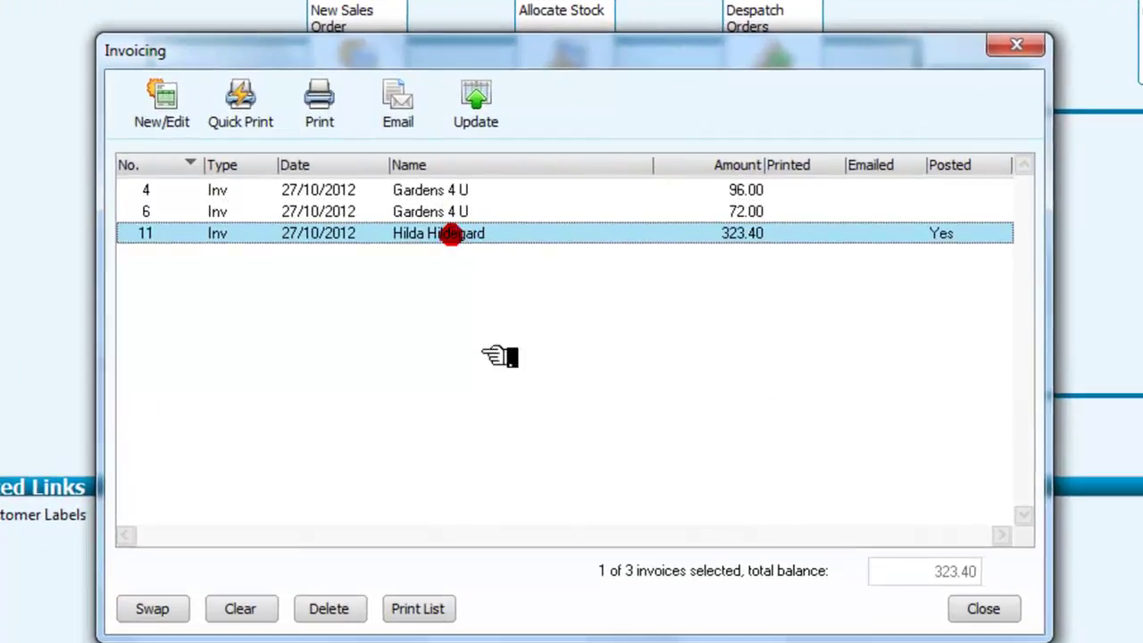
{"action": "left_click", "coordinate": [340, 108]}
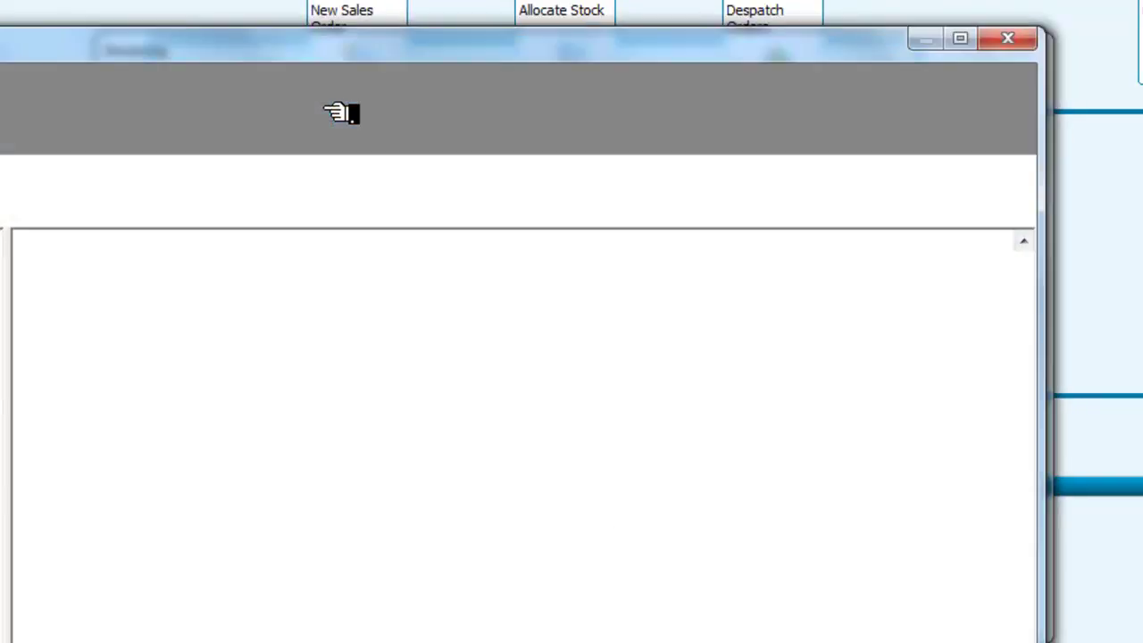
{"action": "left_click", "coordinate": [238, 268]}
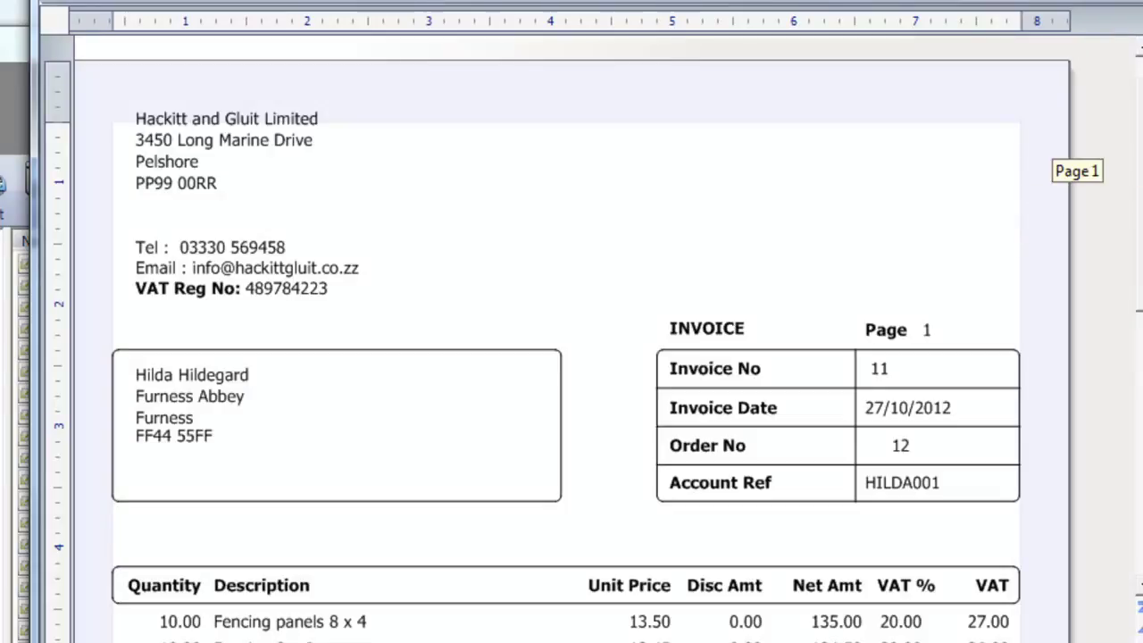
{"action": "scroll", "coordinate": [1138, 294], "scroll_direction": "down", "scroll_amount": 5}
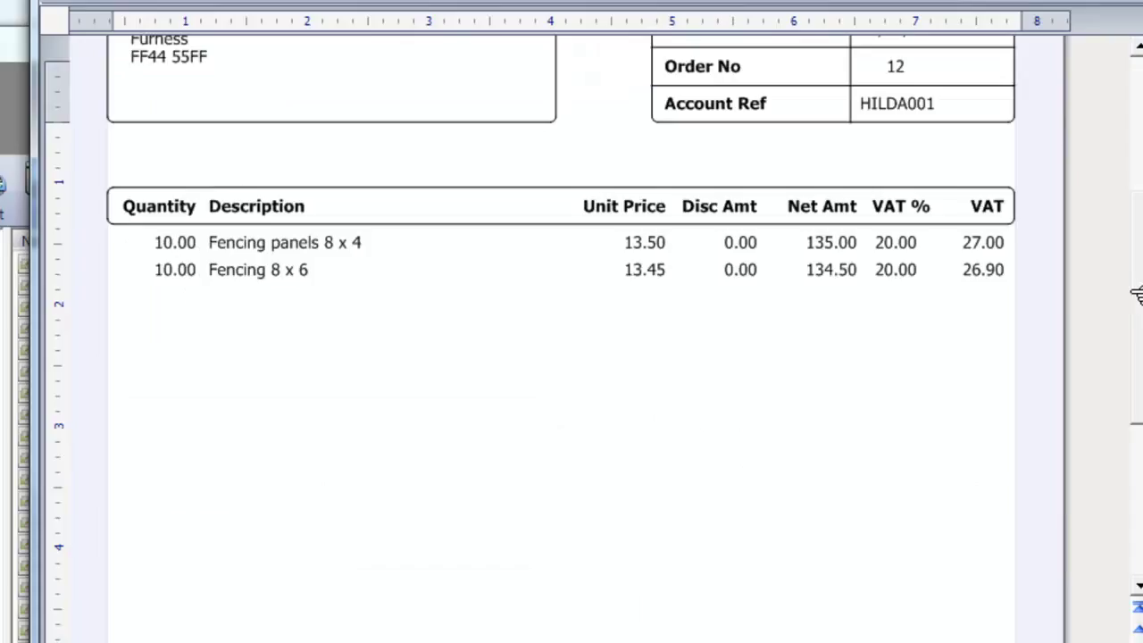
Step: Export the previewed invoice to the Desktop as INVDISPLAINA4.pdf and close the invoice layout window
{"action": "left_click", "coordinate": [192, 3]}
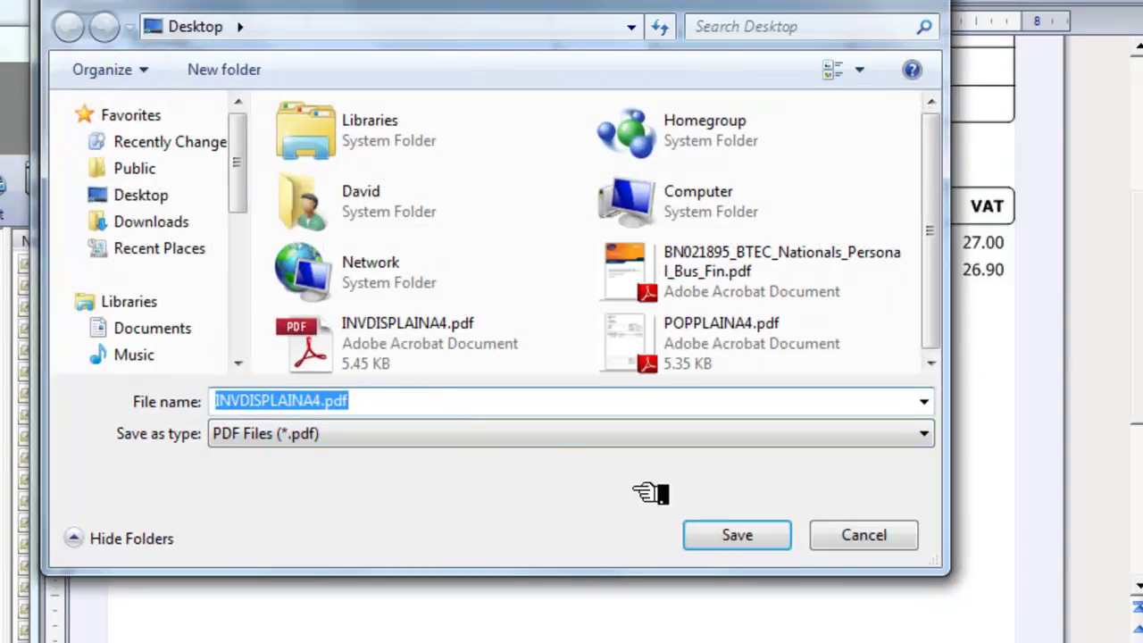
{"action": "left_click", "coordinate": [757, 537]}
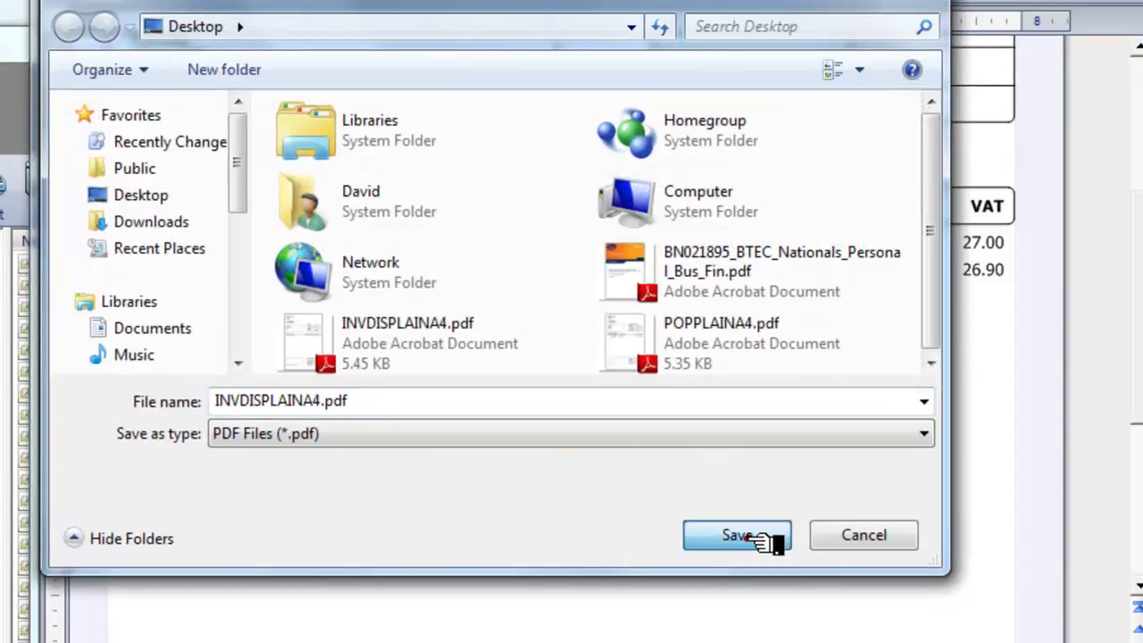
{"action": "left_click", "coordinate": [672, 358]}
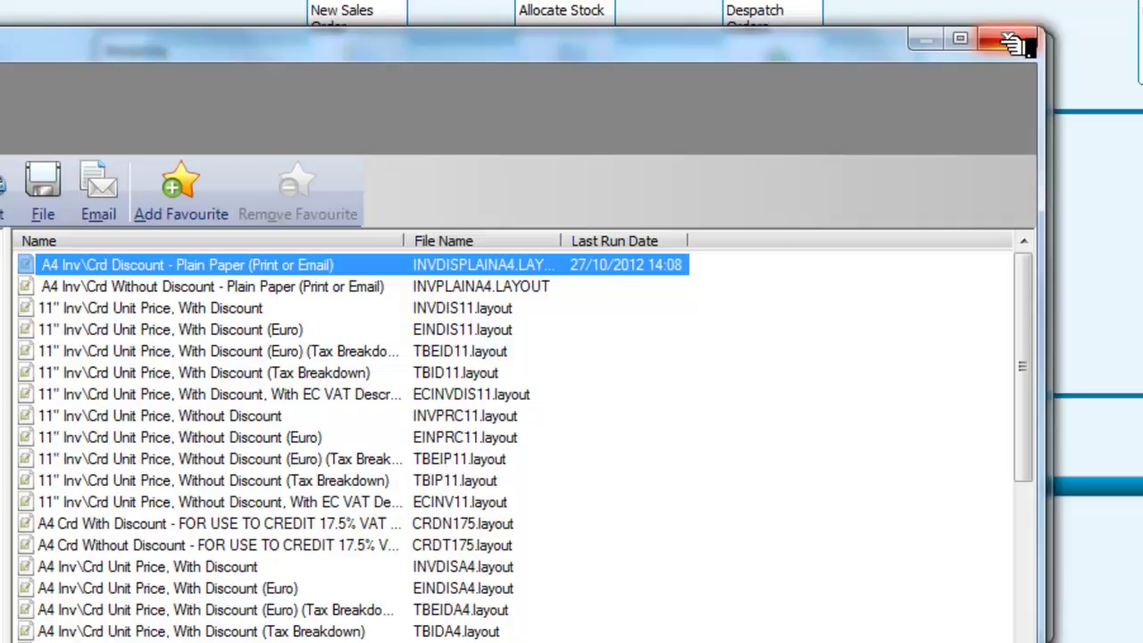
{"action": "left_click", "coordinate": [1013, 42]}
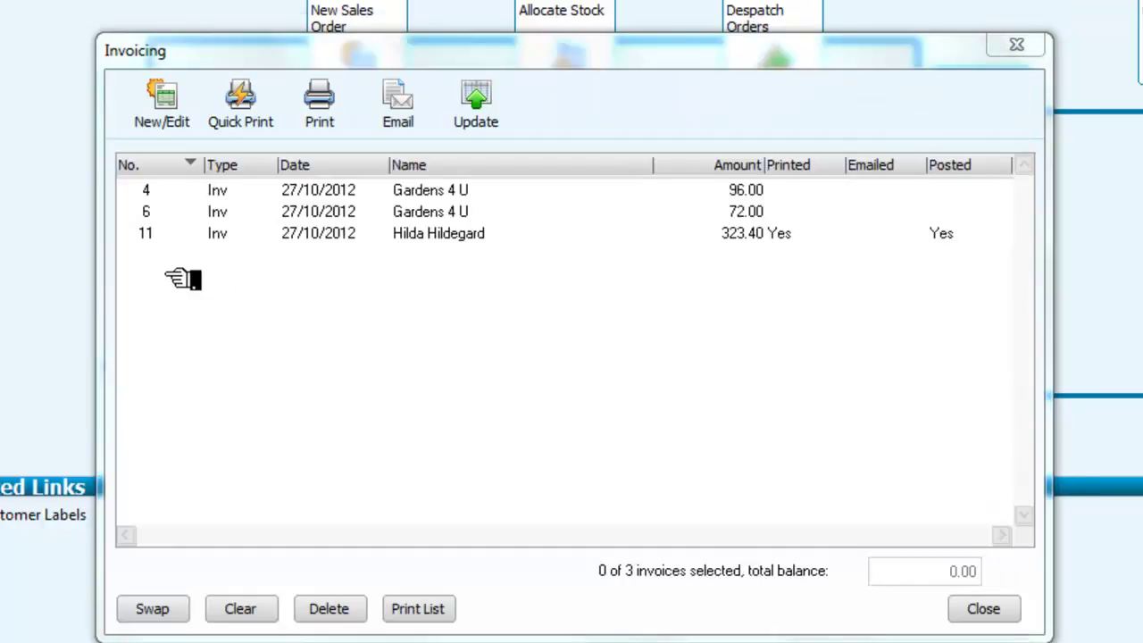